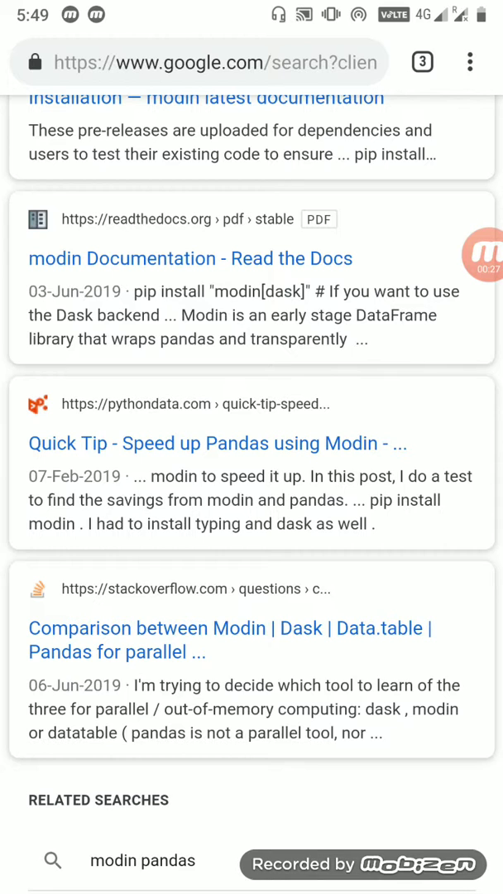
# Uncheck 'Simplified view for open tabs' in Accessibility settings and return to the search results
pyautogui.click(470, 62)
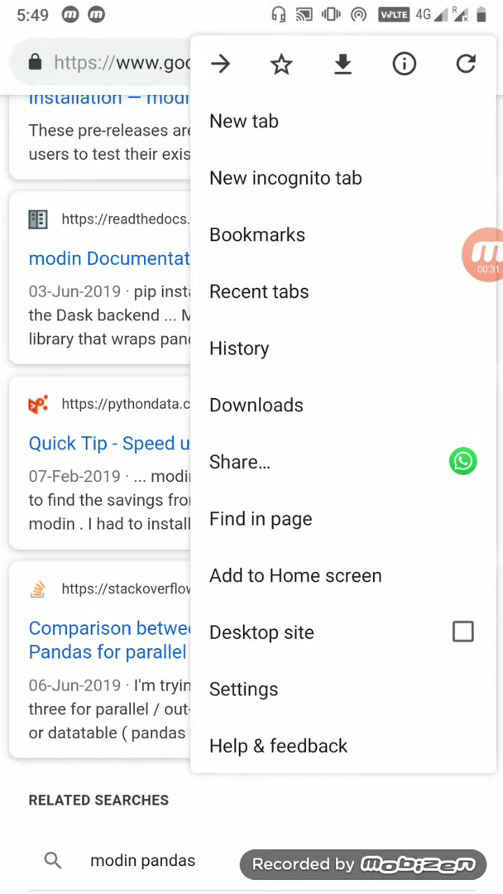
pyautogui.click(243, 688)
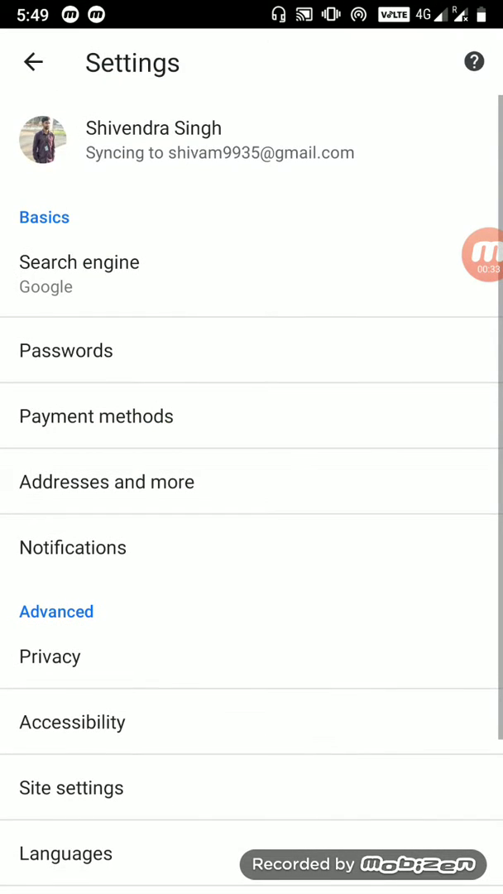
pyautogui.scroll(-2, 248, 563)
pyautogui.click(72, 612)
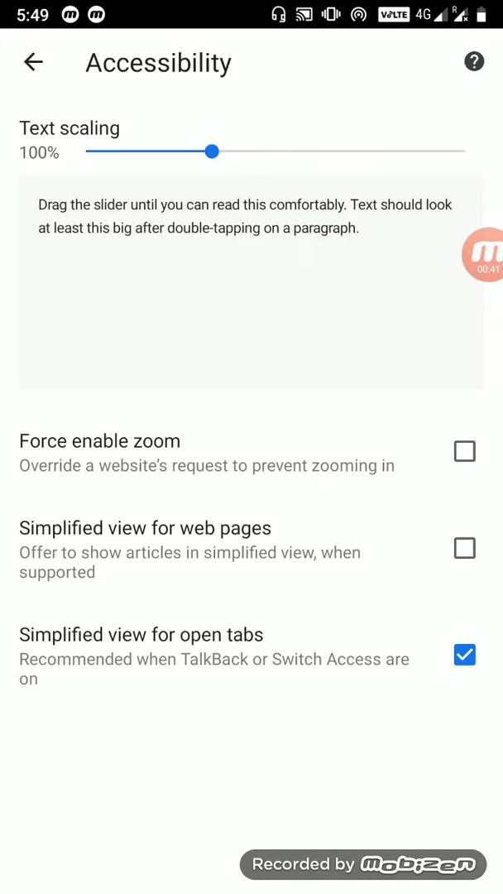
pyautogui.click(464, 654)
pyautogui.click(33, 61)
pyautogui.click(32, 60)
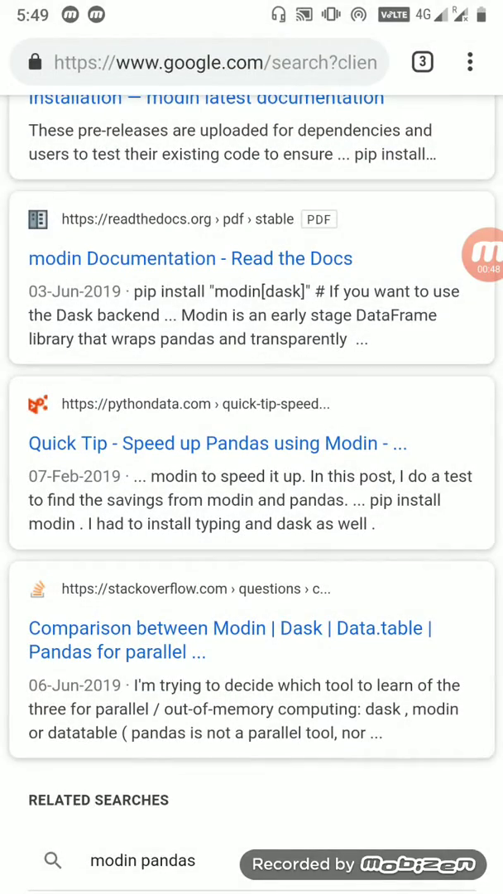
# Show the three open tabs as stacked cards in the tab switcher
pyautogui.click(422, 61)
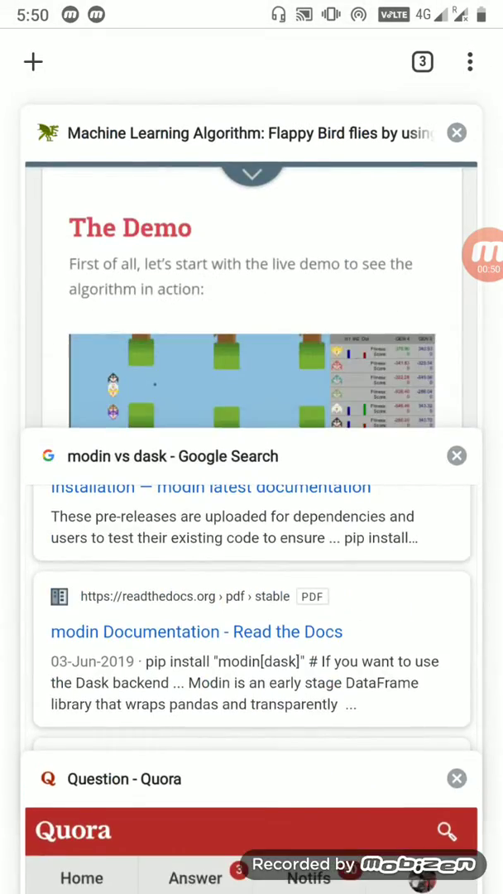
pyautogui.scroll(-5, 251, 497)
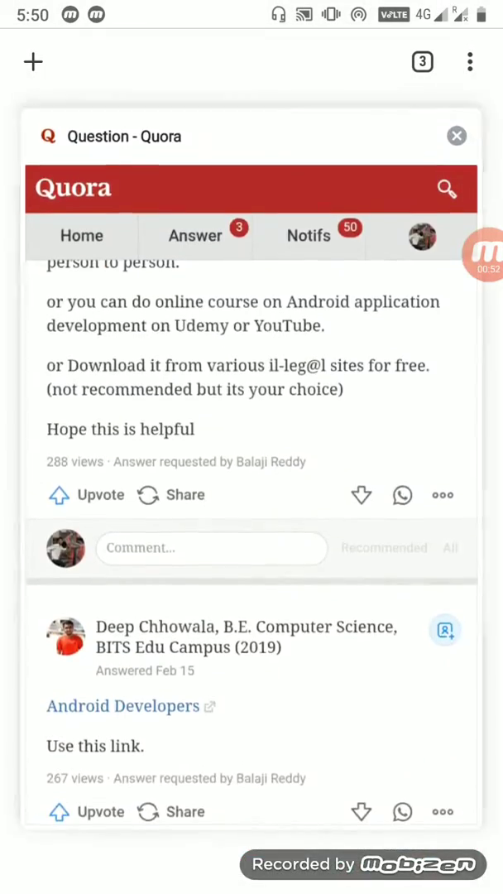
pyautogui.scroll(3, 252, 496)
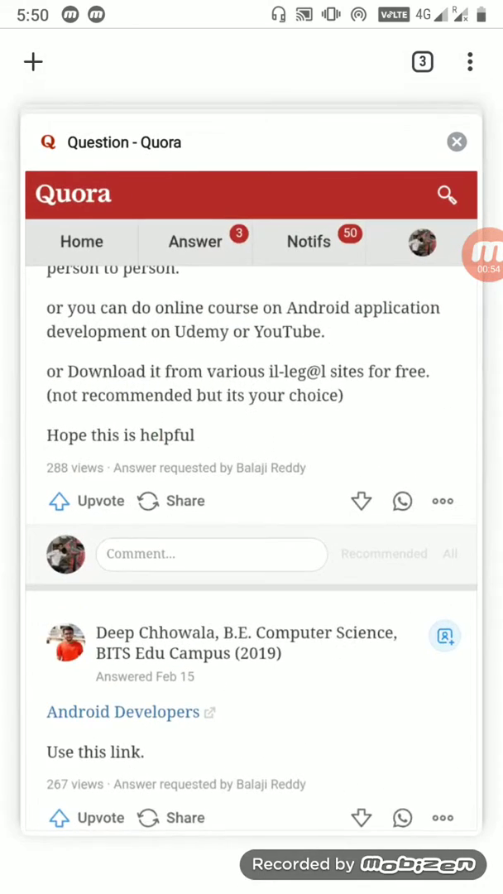
# Re-check 'Simplified view for open tabs' from the tab switcher menu and return to the search results
pyautogui.click(469, 61)
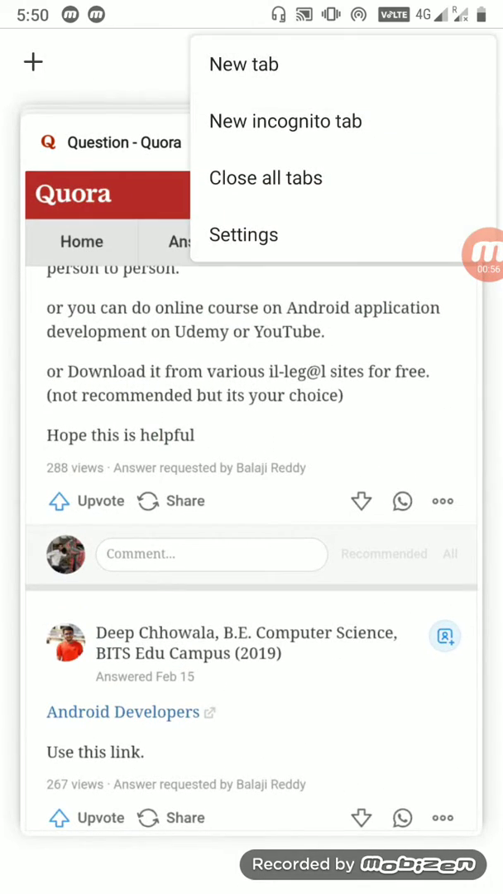
pyautogui.click(243, 234)
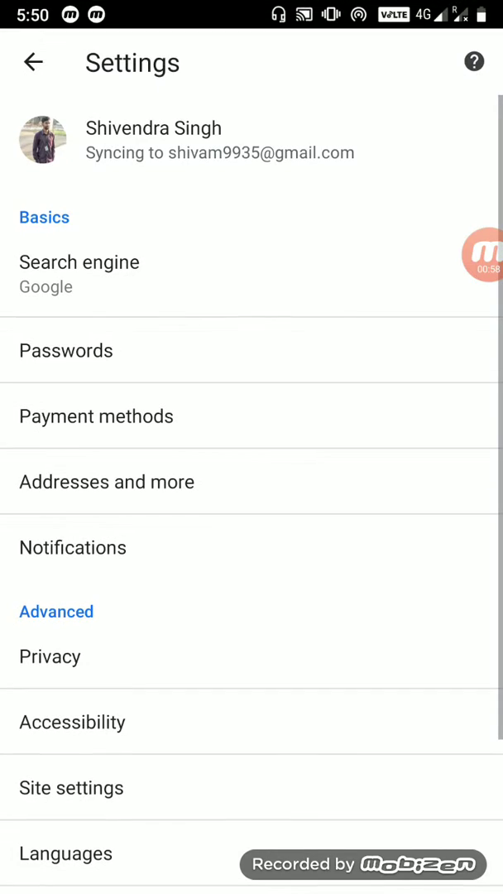
pyautogui.click(249, 721)
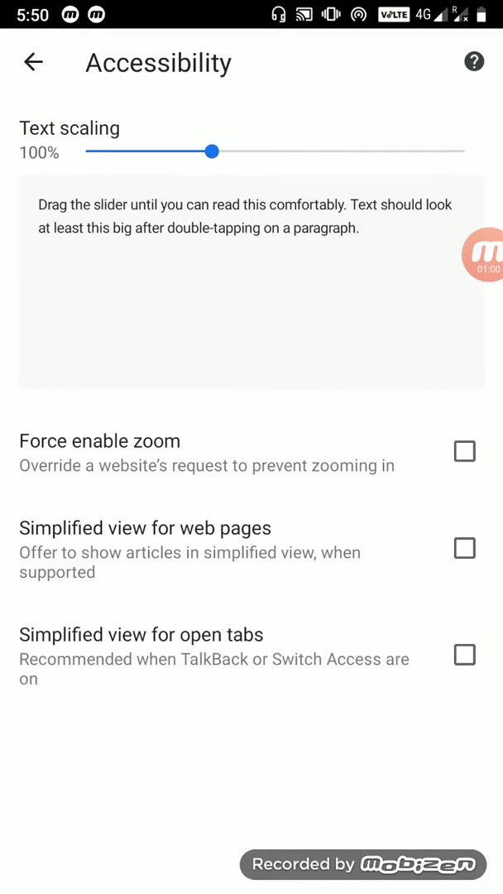
pyautogui.click(465, 654)
pyautogui.click(33, 62)
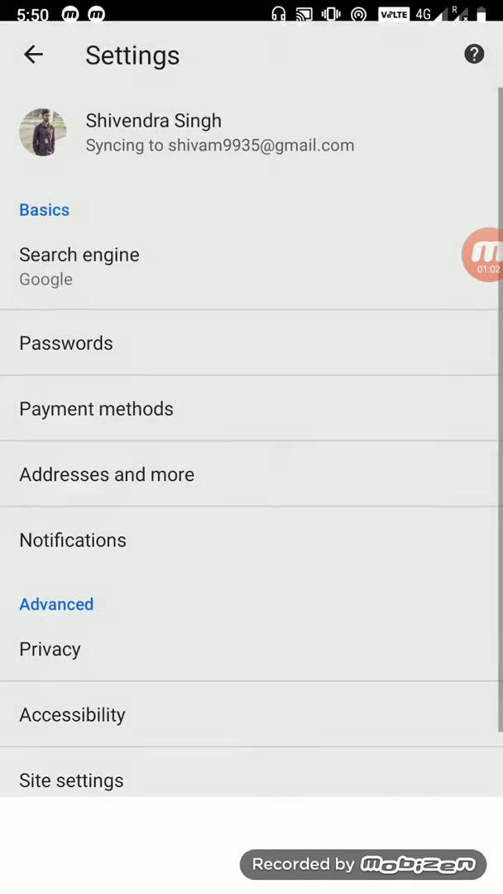
pyautogui.click(33, 62)
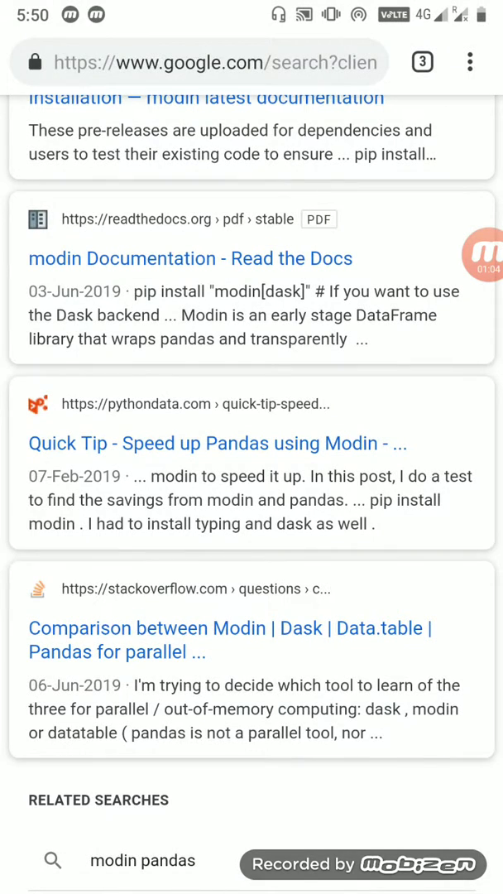
# From the tab switcher, reach Accessibility settings and uncheck 'Simplified view for open tabs' again
pyautogui.click(423, 61)
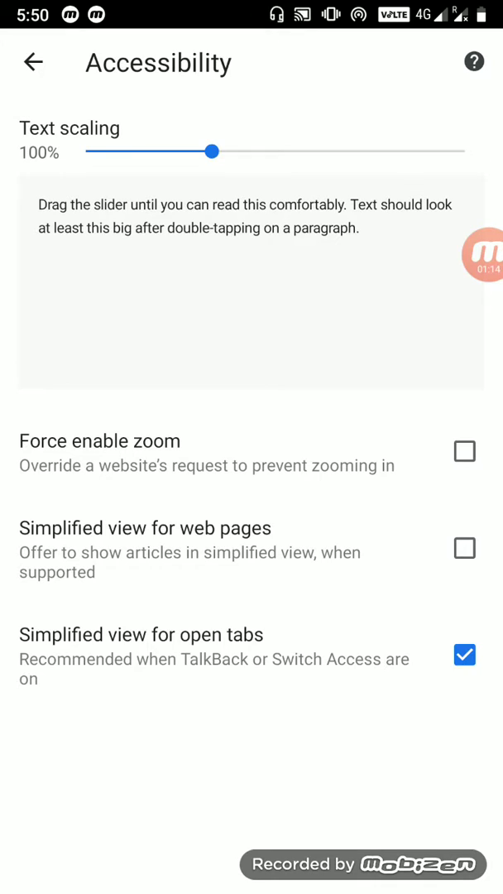
pyautogui.click(464, 654)
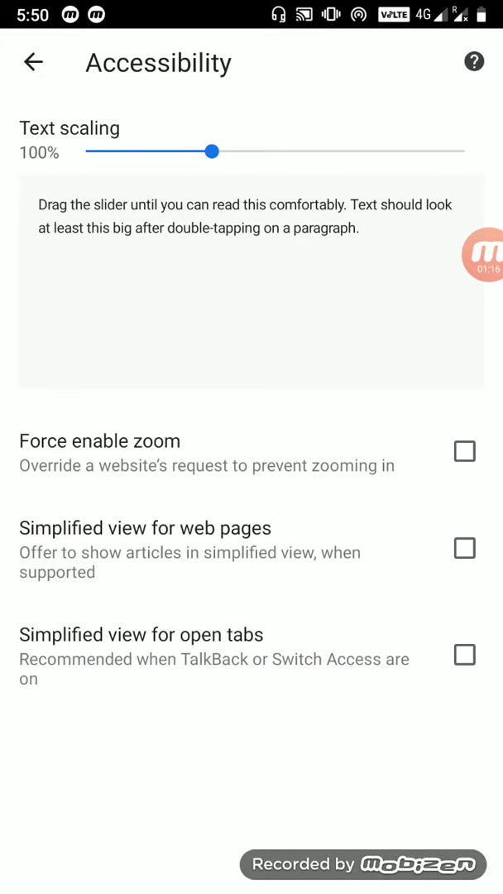